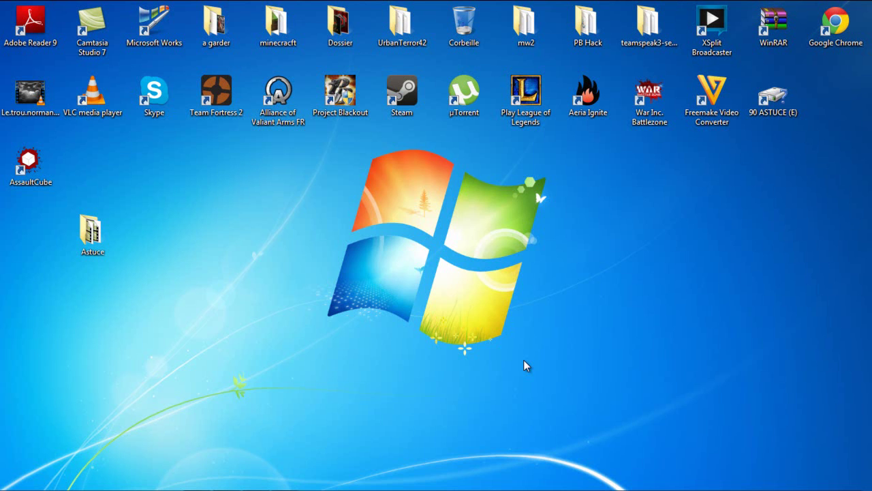
Check the running Freemake WMV conversion and the Windows Update installation, and return to the bare desktop
mouse_move(858, 487)
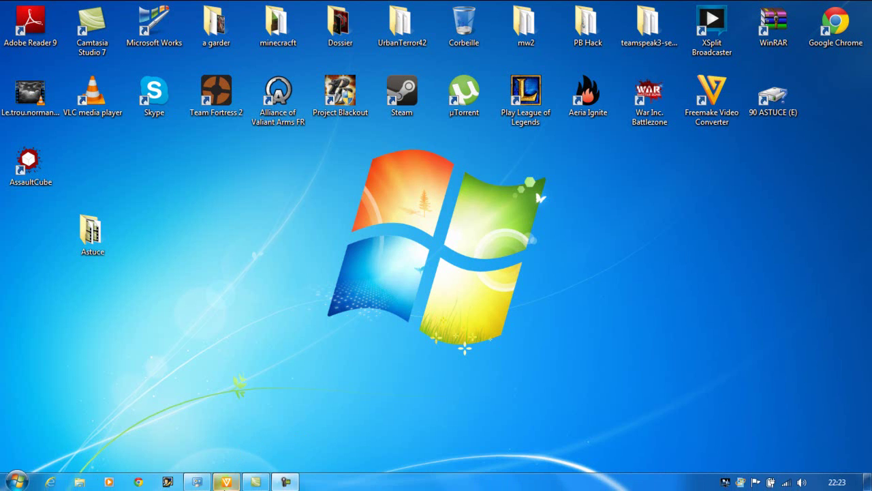
left_click(226, 484)
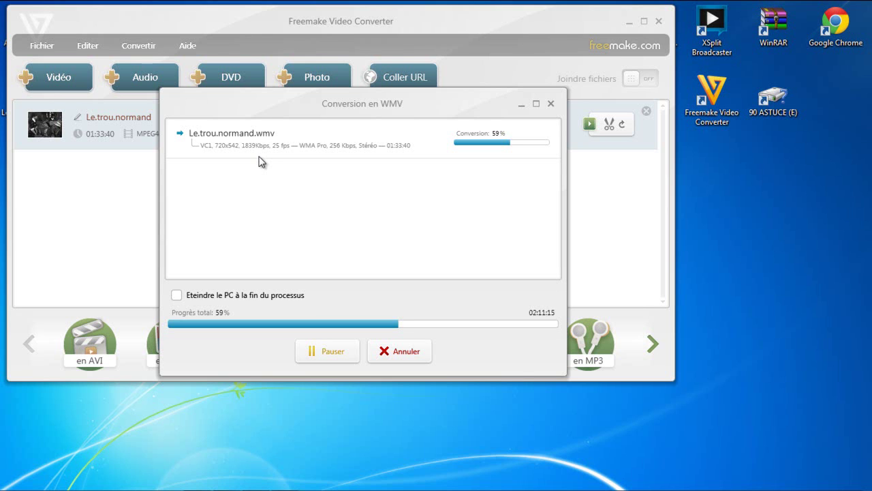
mouse_move(80, 484)
mouse_move(705, 488)
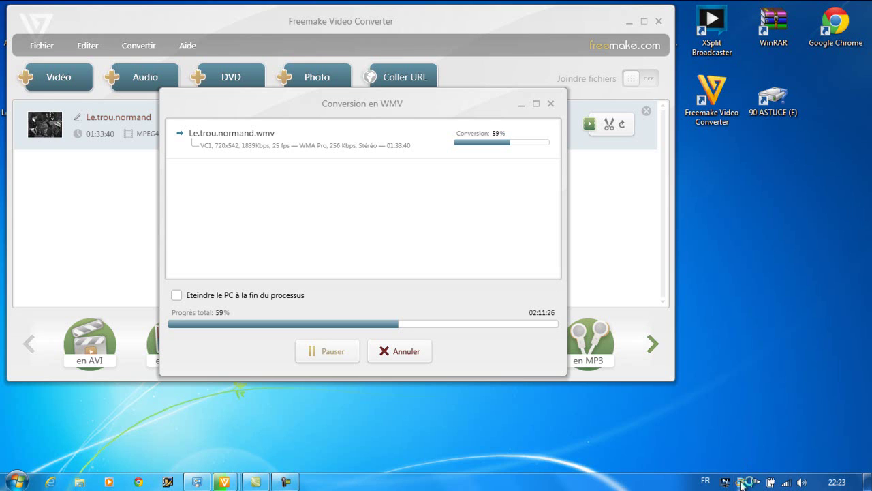
left_click(742, 484)
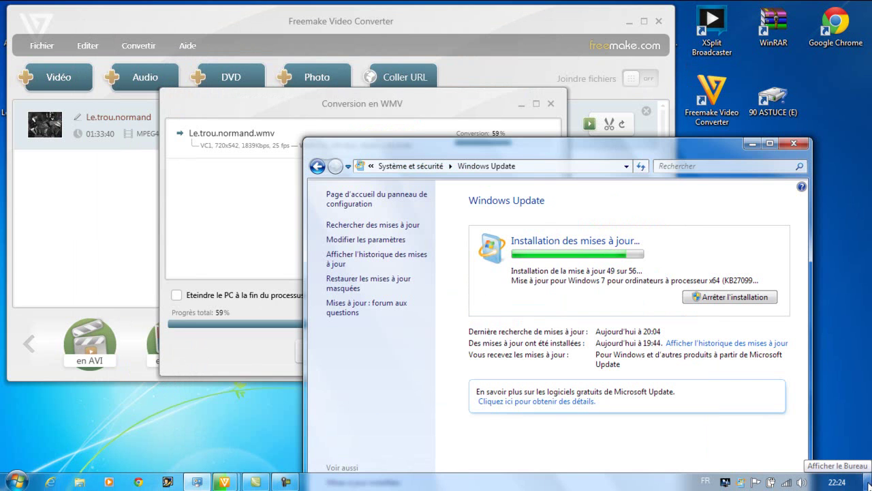
left_click(867, 485)
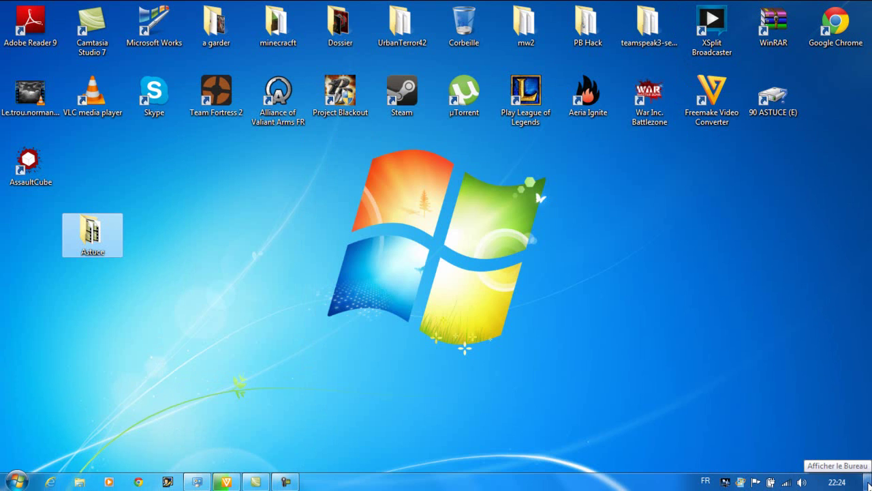
left_click(590, 398)
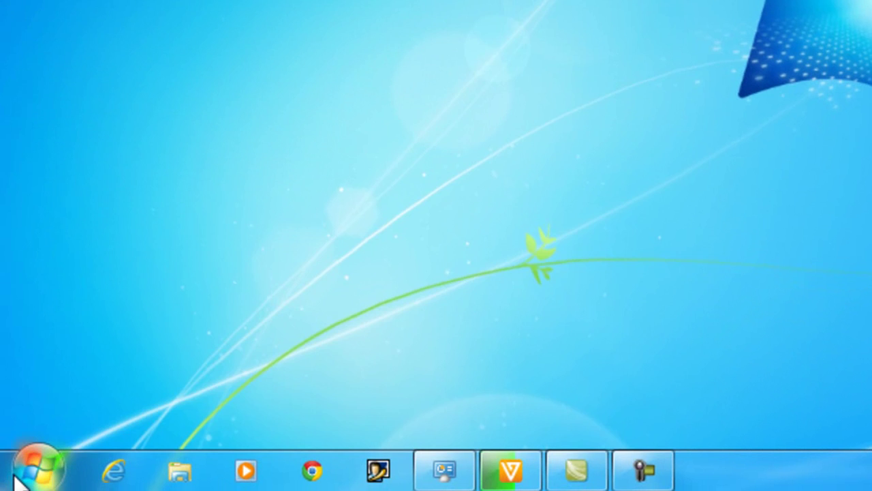
Search for regedit and launch the Windows Registry Editor
left_click(17, 480)
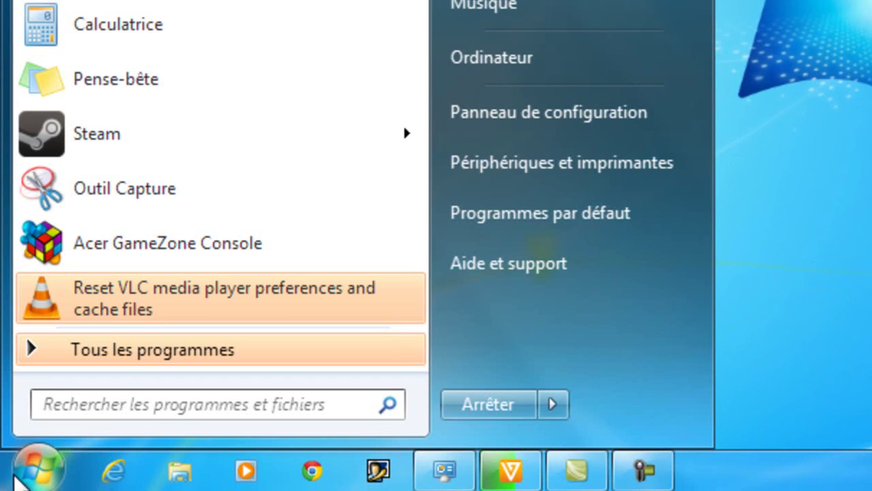
type("regedit")
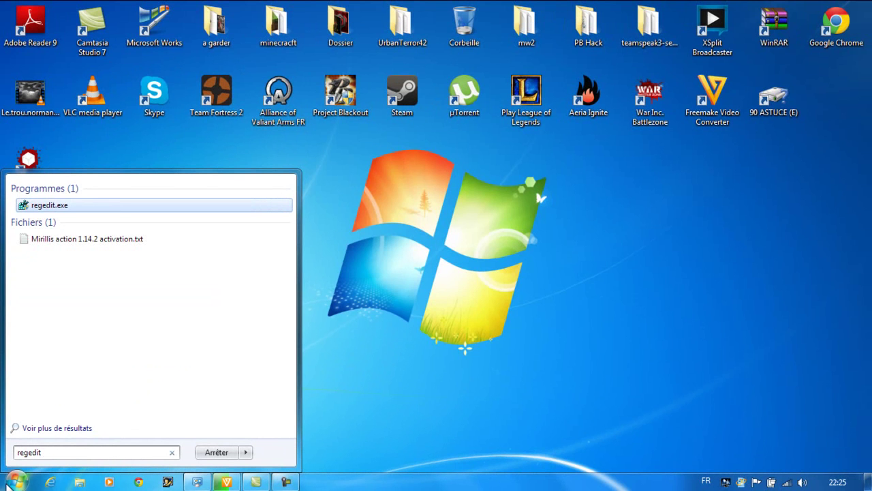
left_click(8, 481)
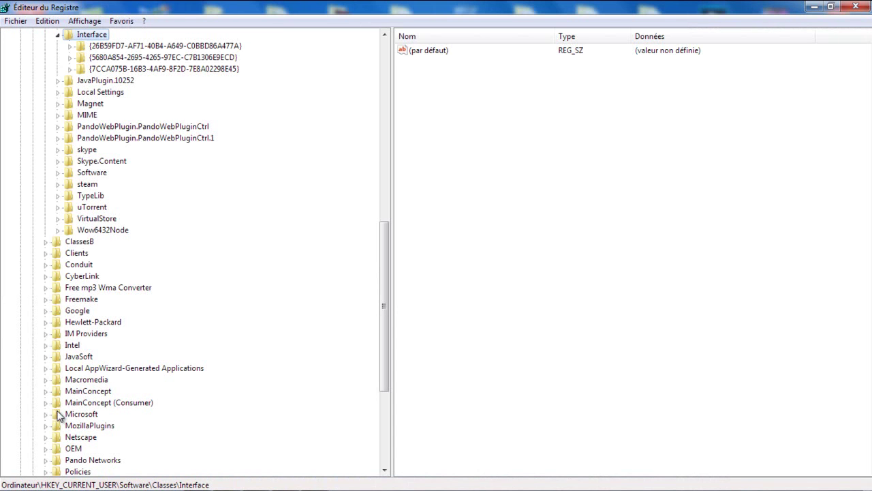
Collapse the Interface, Classes, Software and HKEY_CURRENT_USER keys so that only the root keys are listed under Ordinateur
left_click_drag(378, 283, 387, 212)
left_click(58, 207)
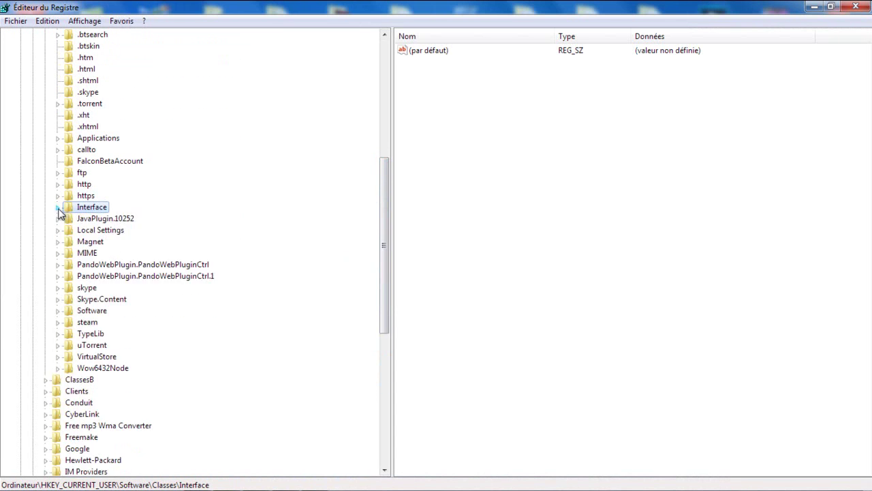
left_click_drag(383, 239, 404, 130)
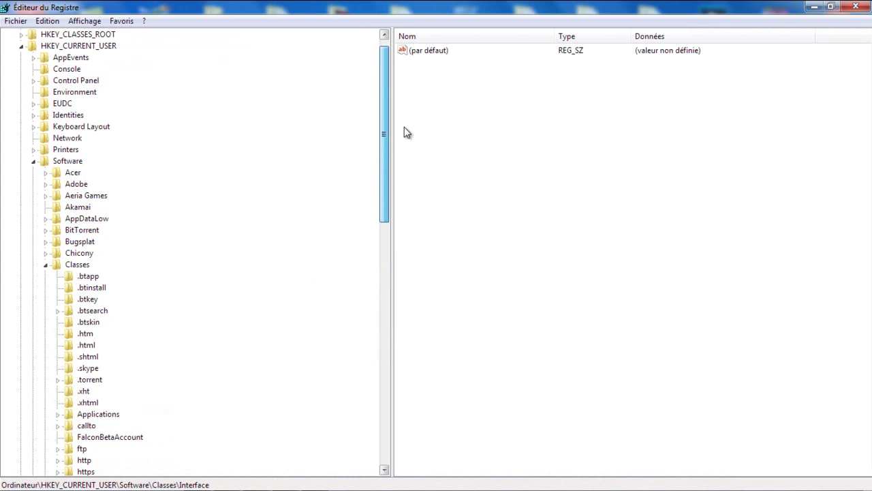
left_click(49, 265)
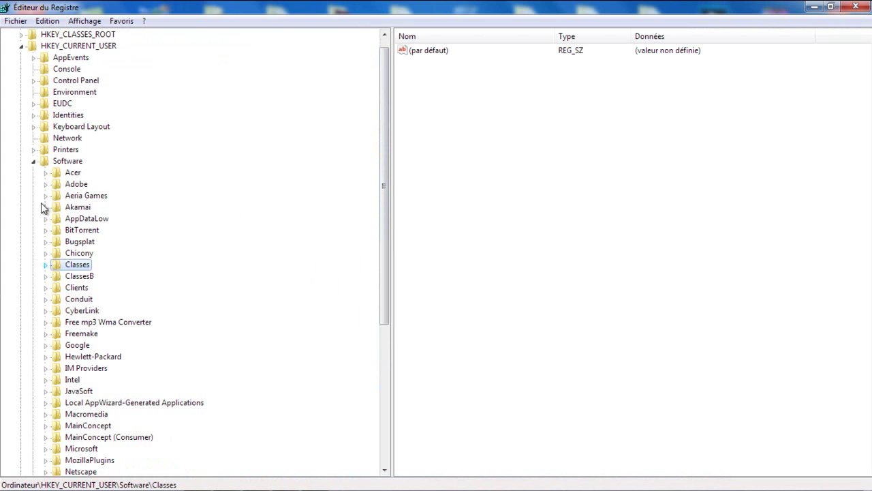
left_click(33, 161)
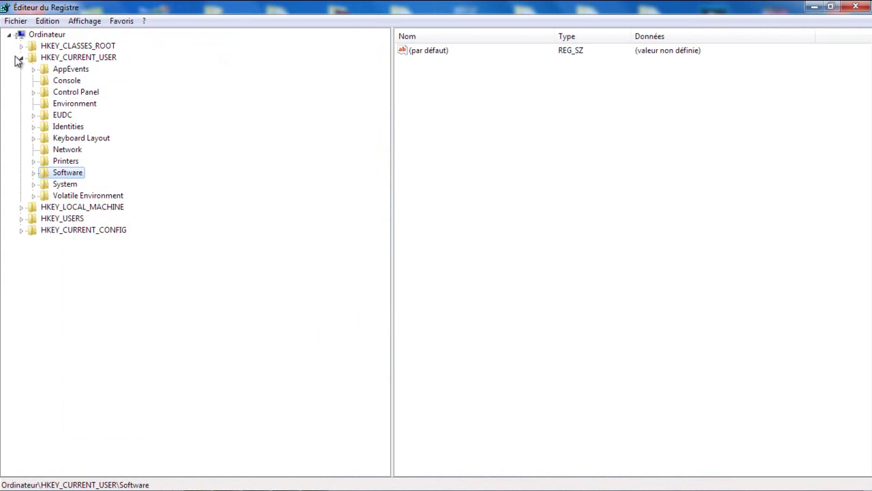
left_click(21, 58)
left_click(55, 44)
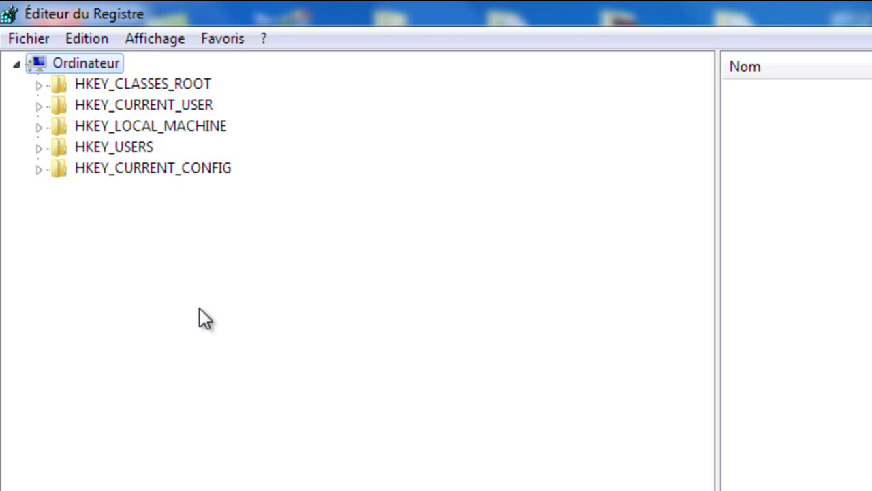
Open the registry key HKEY_CURRENT_USER\Software\Microsoft\Windows\CurrentVersion\Explorer\Advanced
left_click(38, 105)
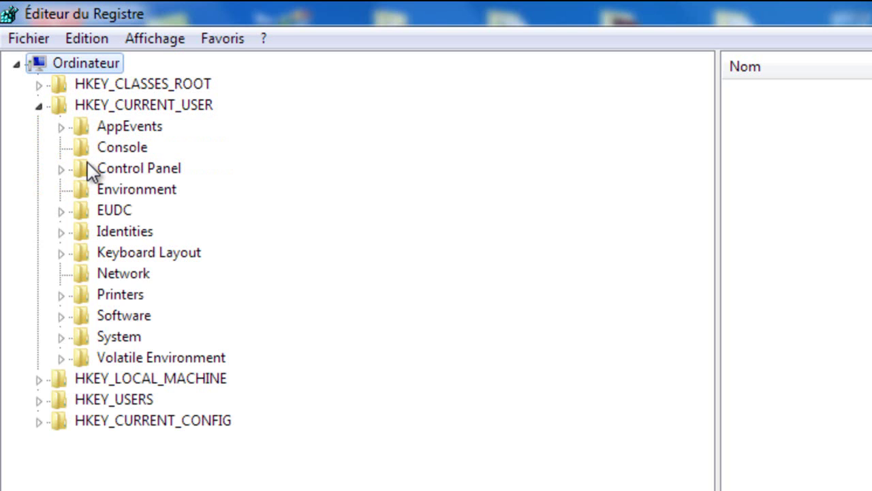
left_click(62, 317)
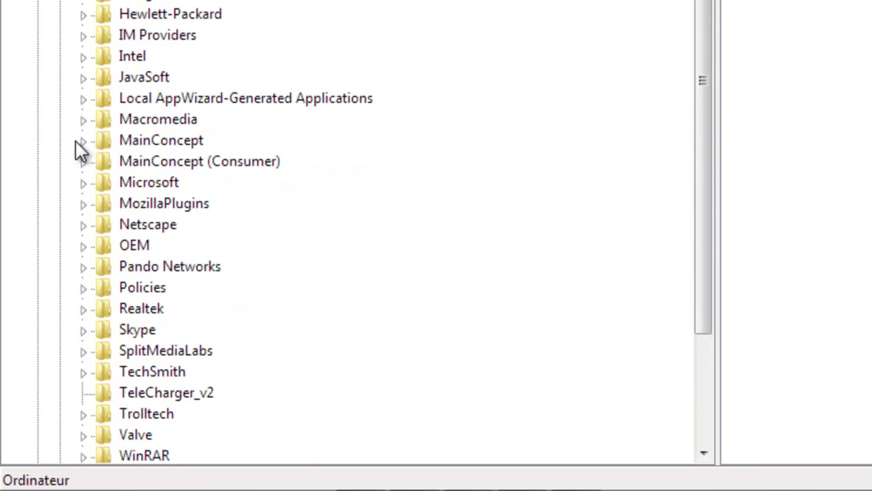
left_click(90, 184)
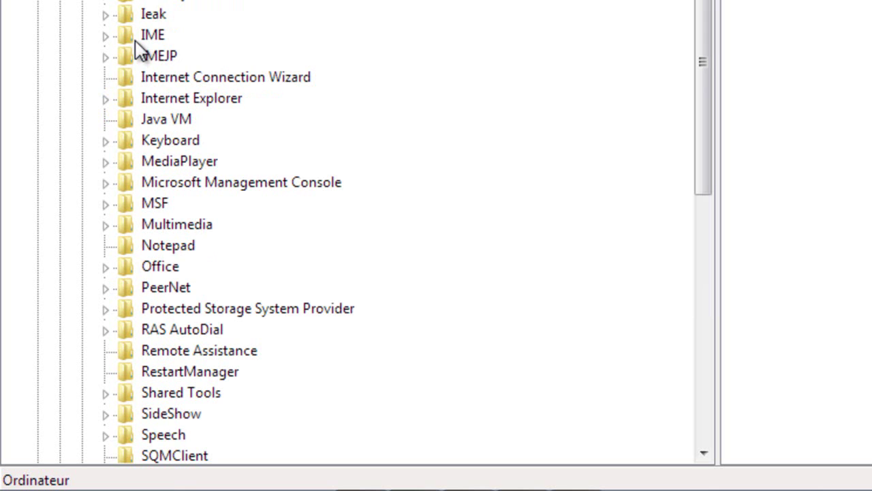
left_click_drag(709, 1, 721, 88)
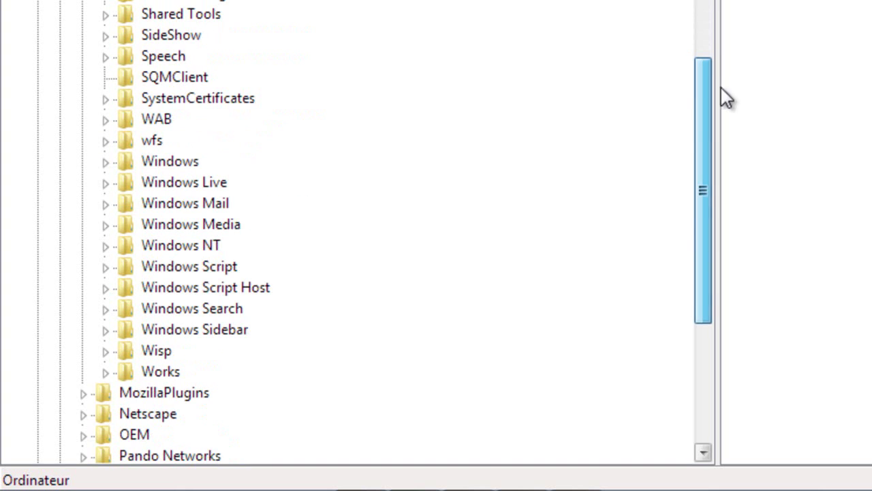
left_click(106, 162)
left_click(129, 183)
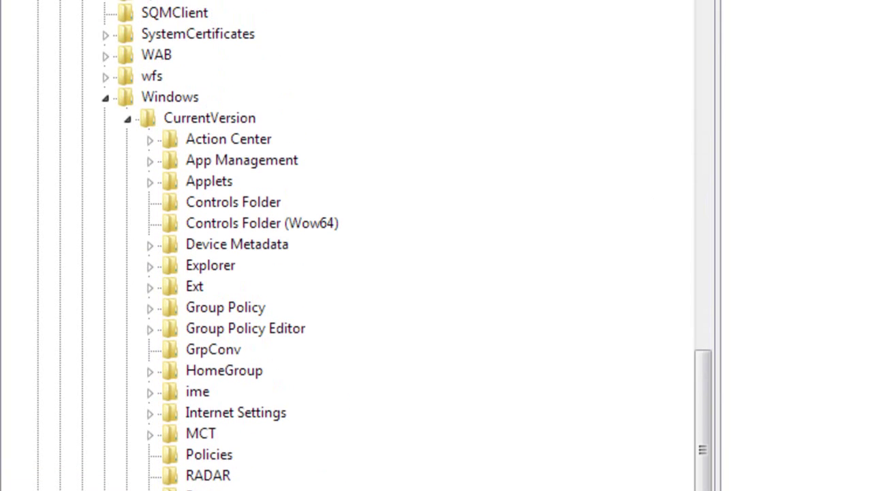
left_click(151, 266)
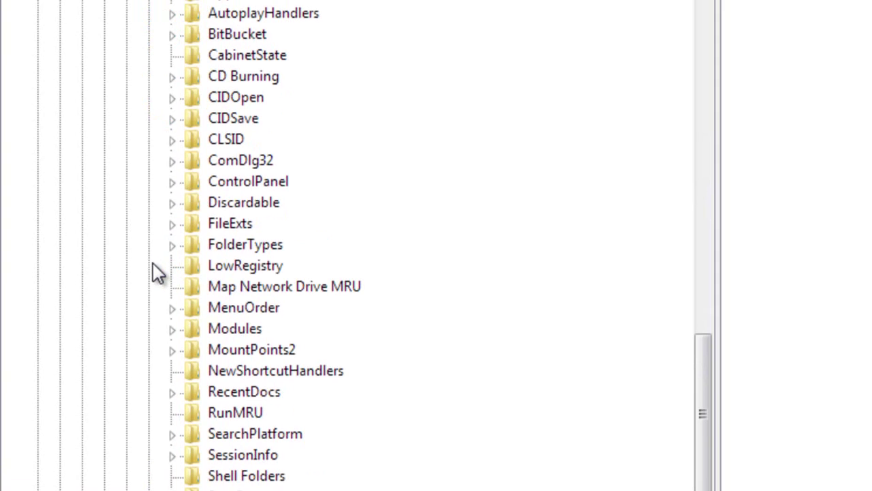
left_click(234, 89)
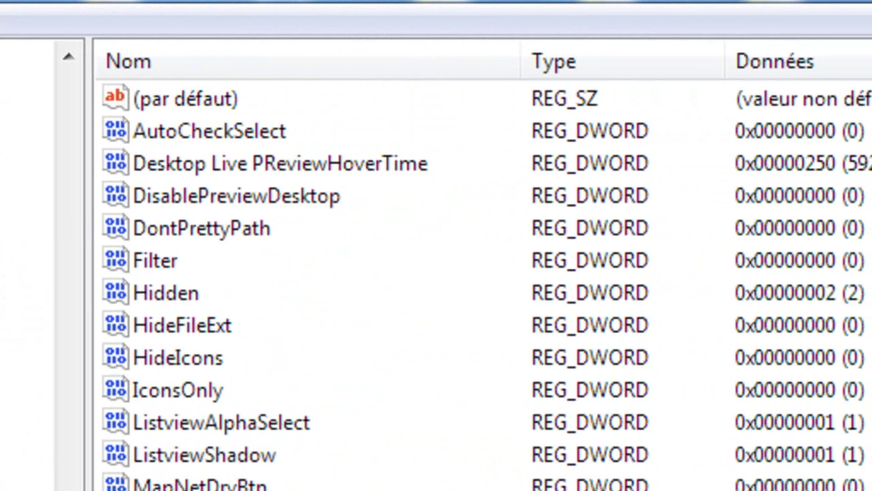
left_click(215, 167)
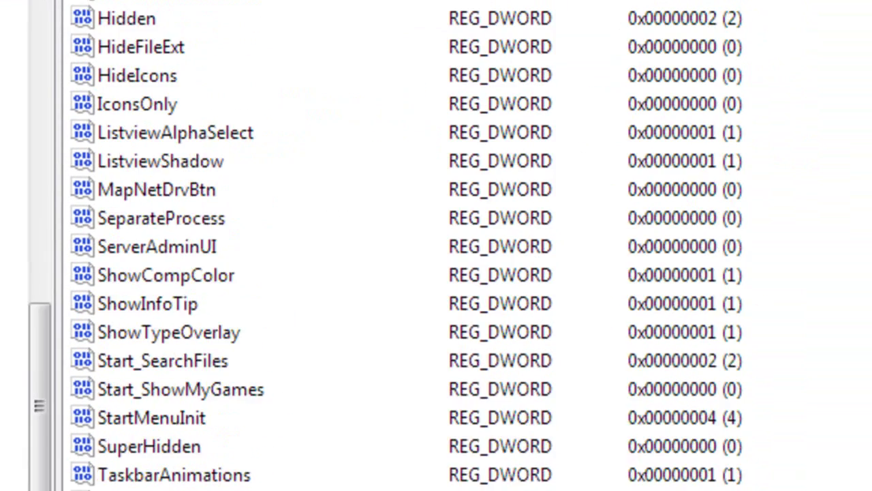
right_click(216, 394)
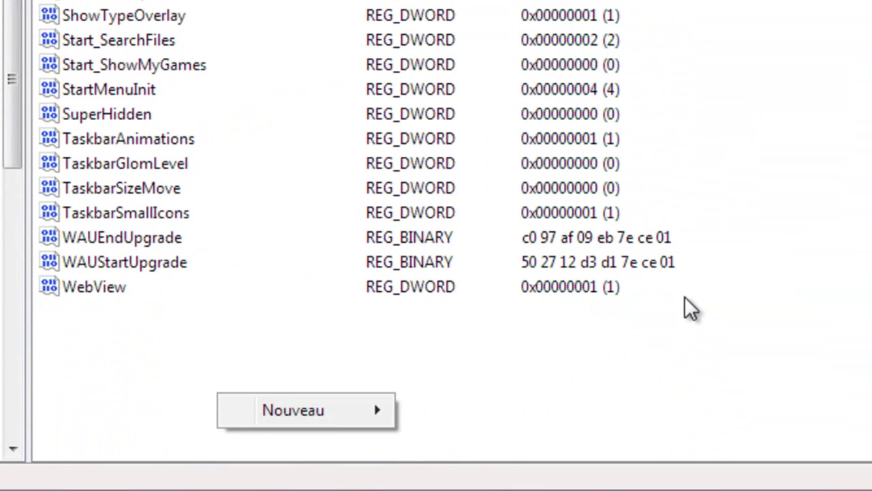
left_click(849, 230)
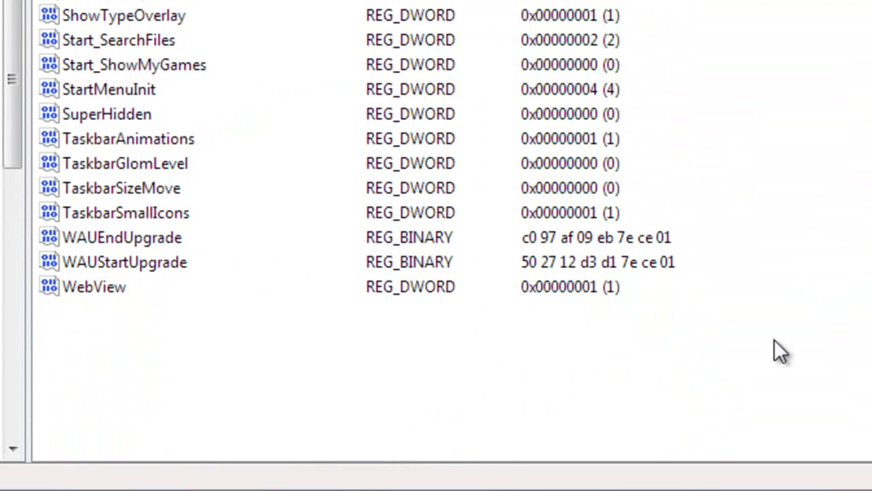
right_click(343, 382)
mouse_move(491, 393)
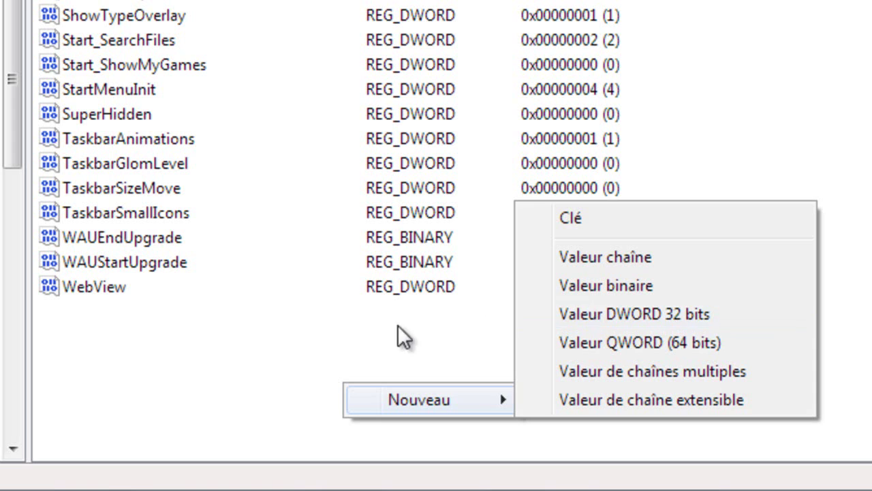
left_click(321, 336)
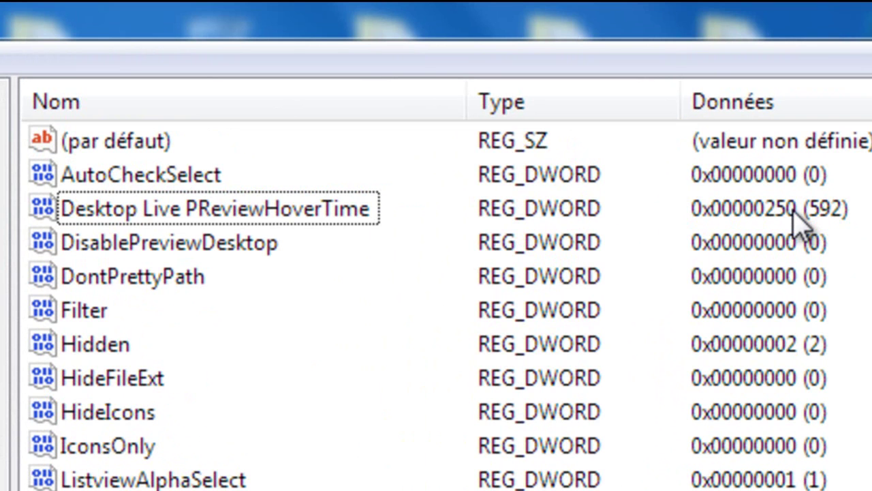
Set the data of the Desktop Live PReviewHoverTime DWORD value to 250 in hexadecimal base
right_click(281, 204)
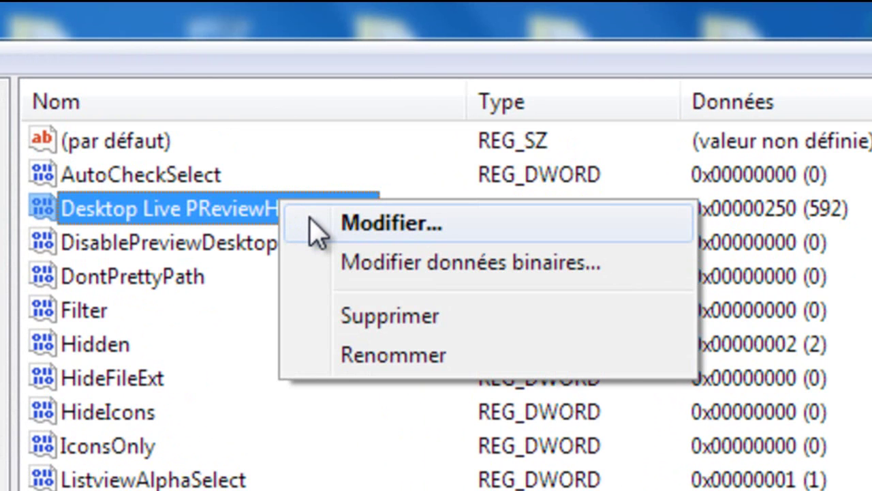
left_click(318, 224)
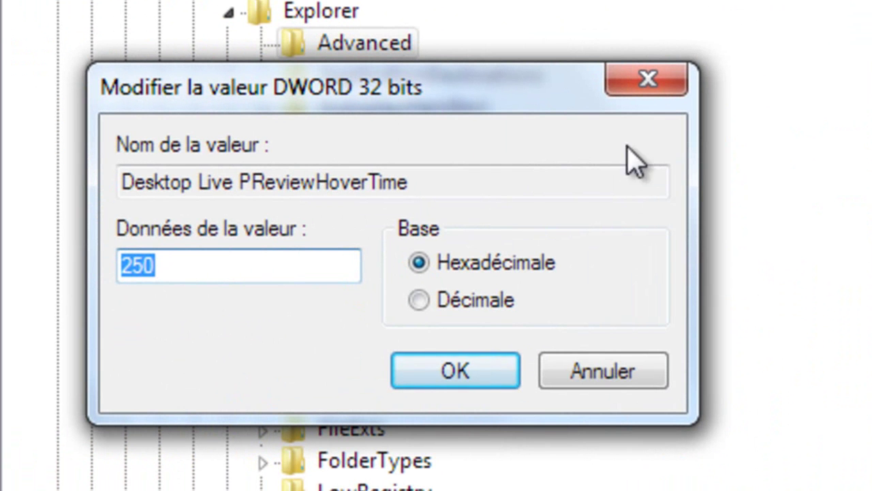
left_click(244, 270)
key("BackSpace")
key("BackSpace")
key("BackSpace")
type("0")
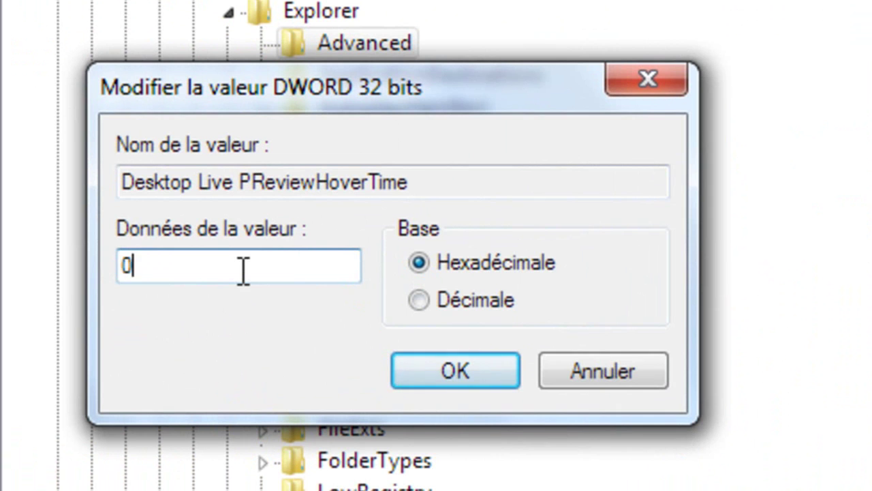
key("BackSpace")
type("250")
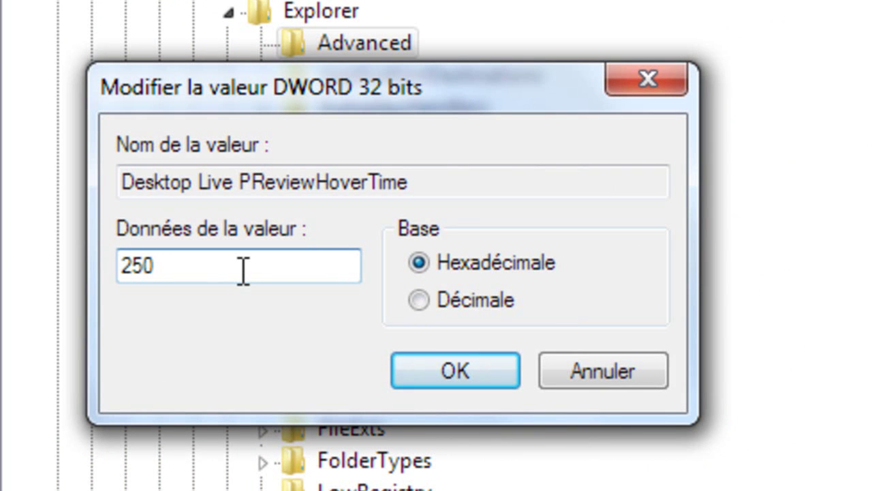
left_click(505, 385)
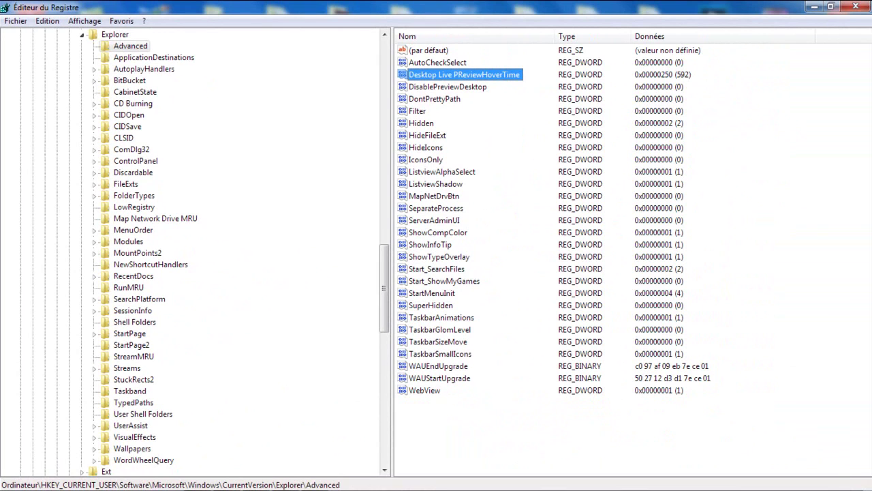
Collapse the registry tree from the Explorer key back up through Windows, Microsoft and Software to HKEY_CURRENT_USER
mouse_move(866, 486)
left_click_drag(384, 289, 384, 217)
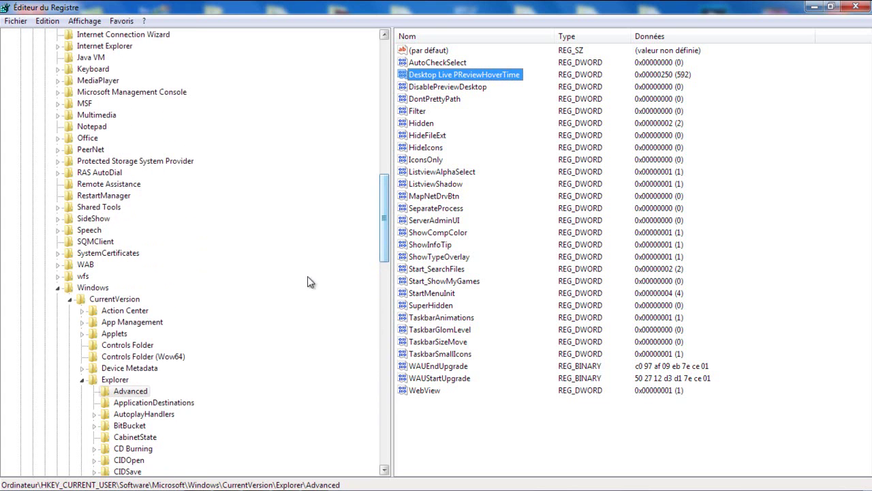
left_click(84, 378)
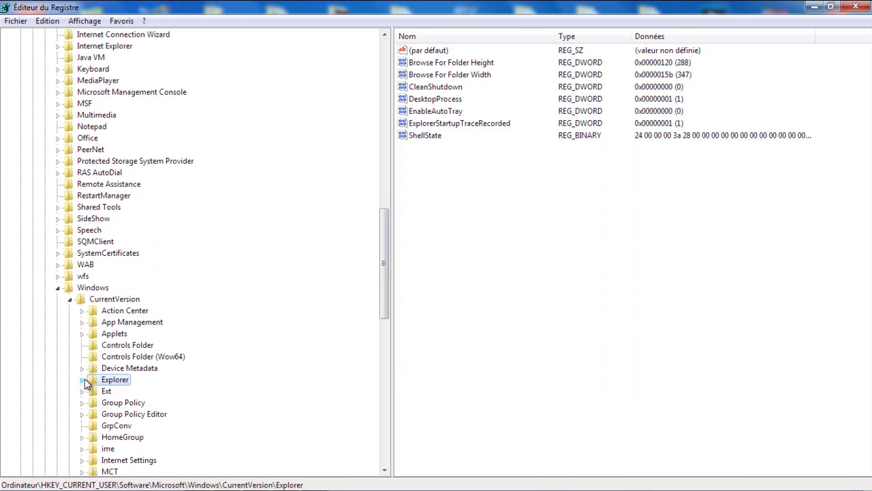
left_click(69, 298)
left_click(58, 288)
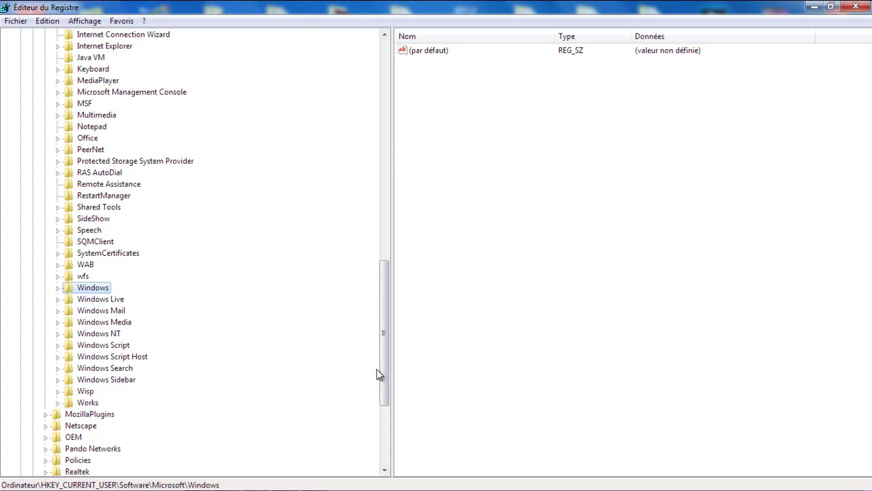
left_click_drag(383, 374, 386, 175)
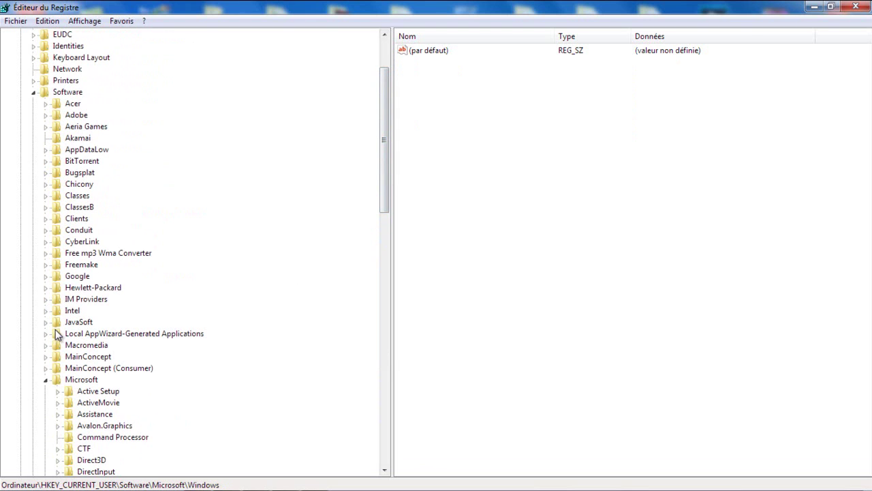
left_click(45, 380)
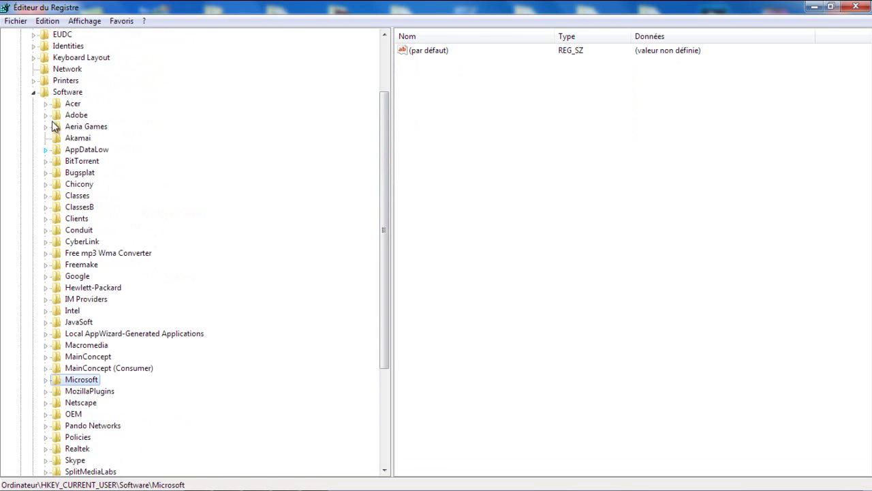
left_click(33, 92)
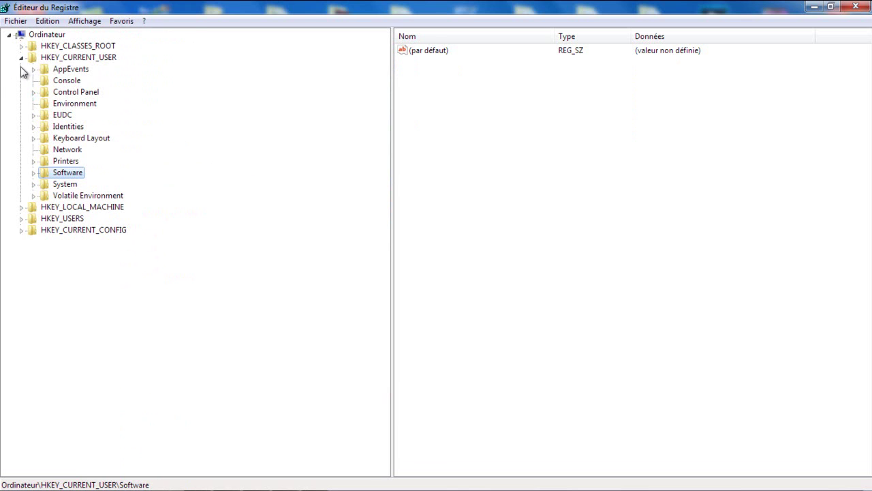
left_click(23, 58)
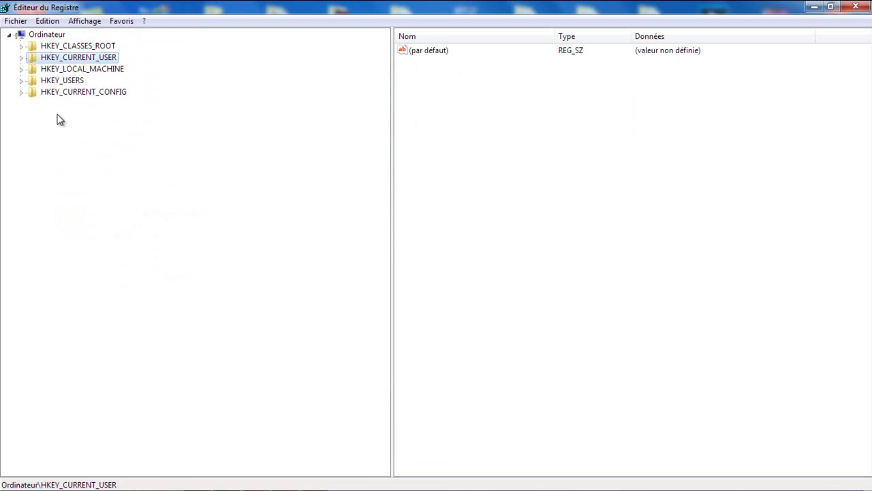